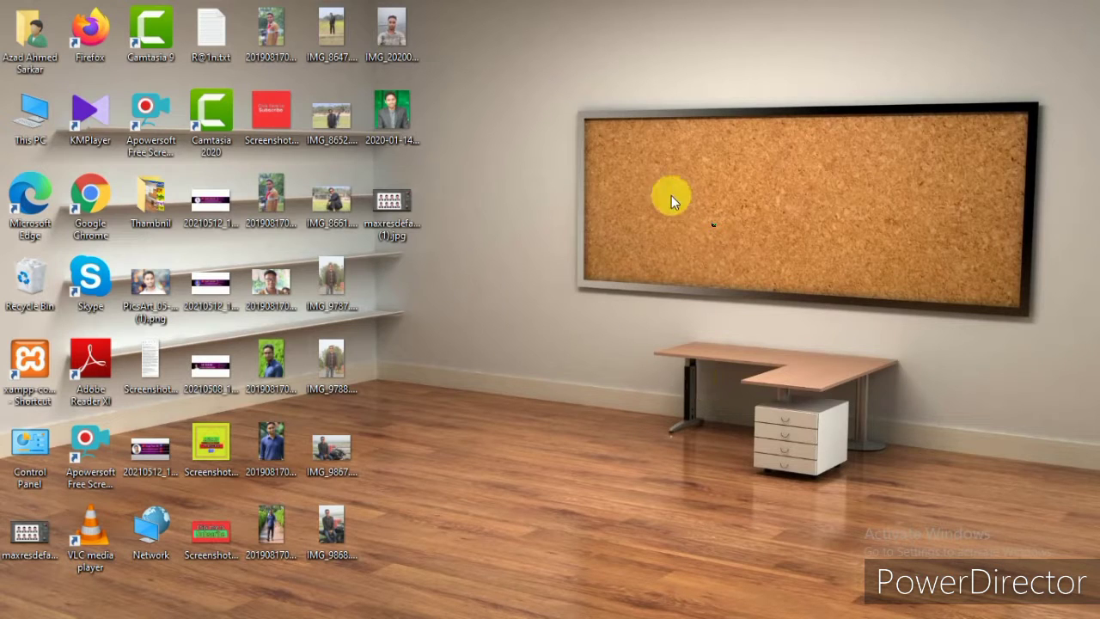
{"action": "right_click", "coordinate": [570, 161]}
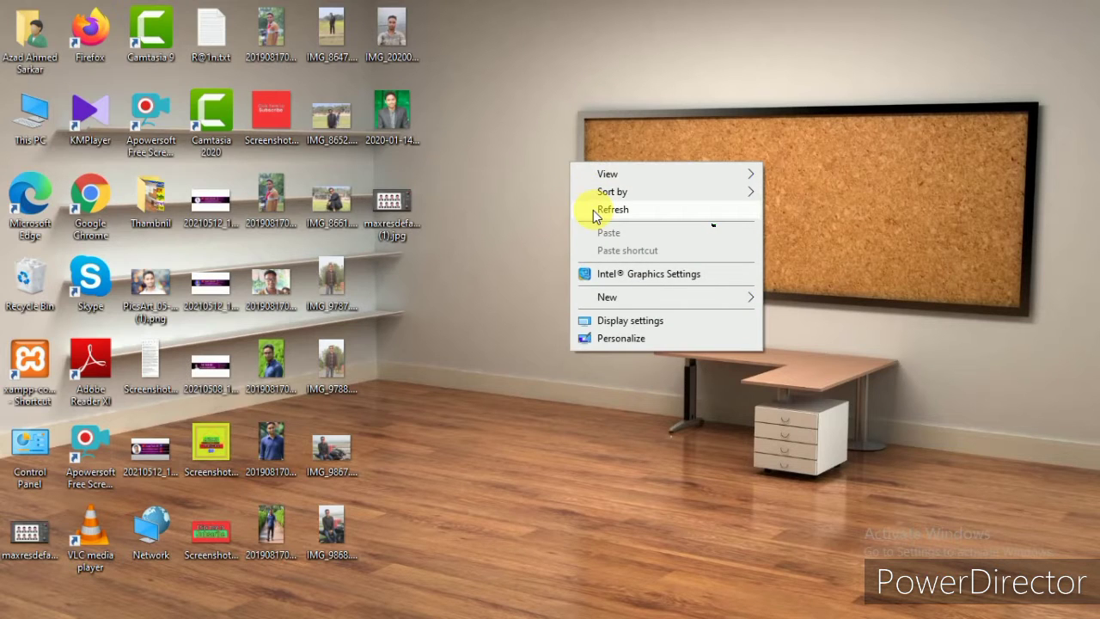
{"action": "left_click", "coordinate": [595, 213]}
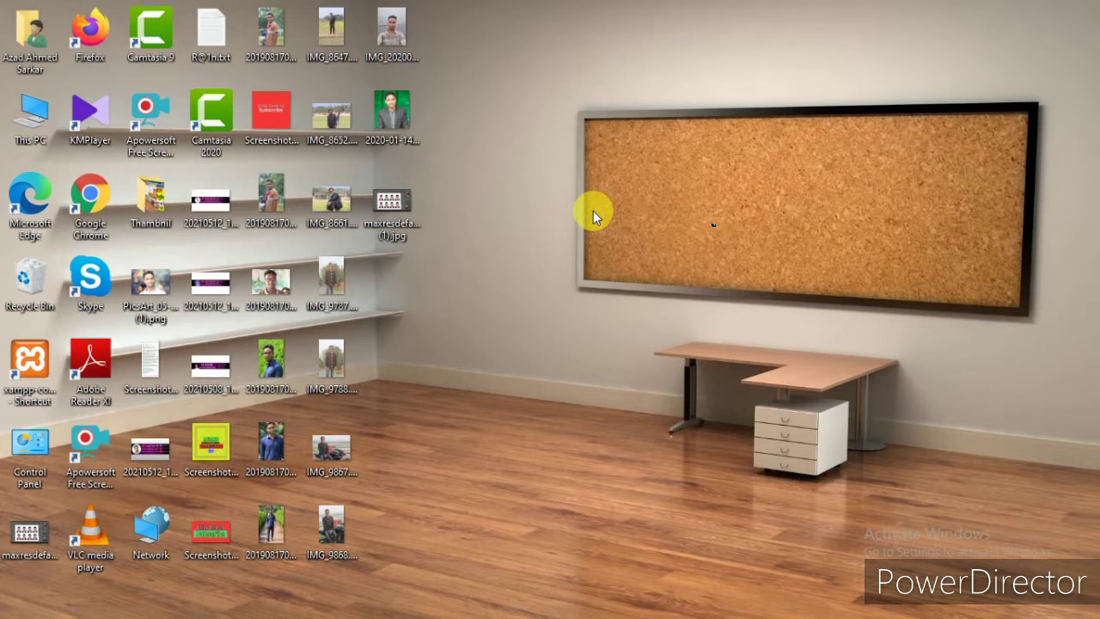
{"action": "right_click", "coordinate": [515, 45]}
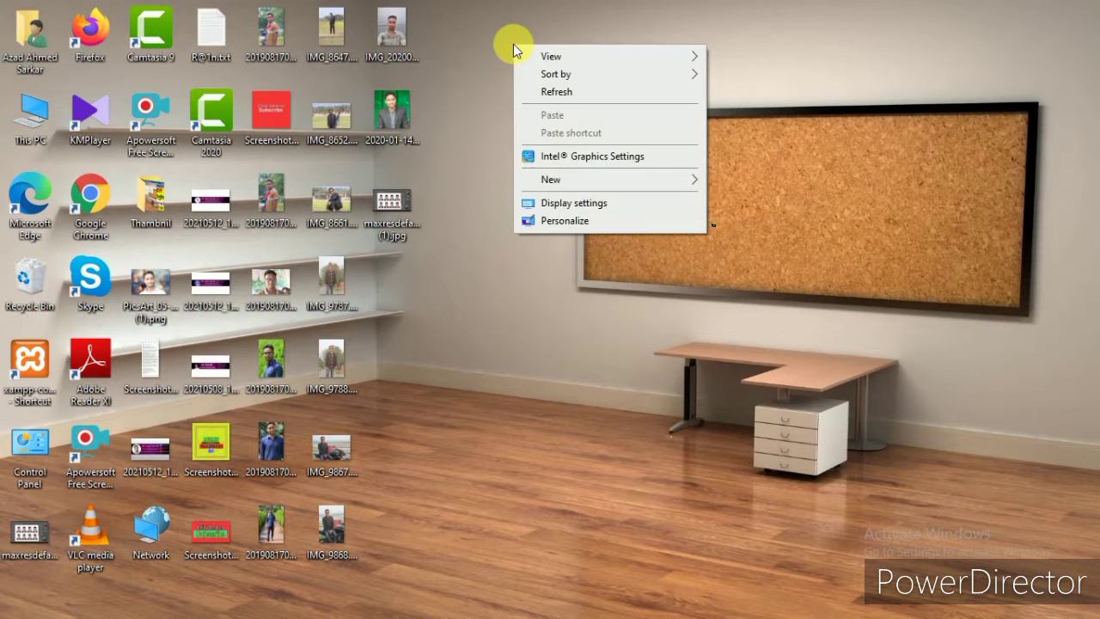
{"action": "left_click", "coordinate": [545, 98]}
- Open YouTube in Google Chrome and go to the channel's YouTube Studio
{"action": "double_click", "coordinate": [99, 222]}
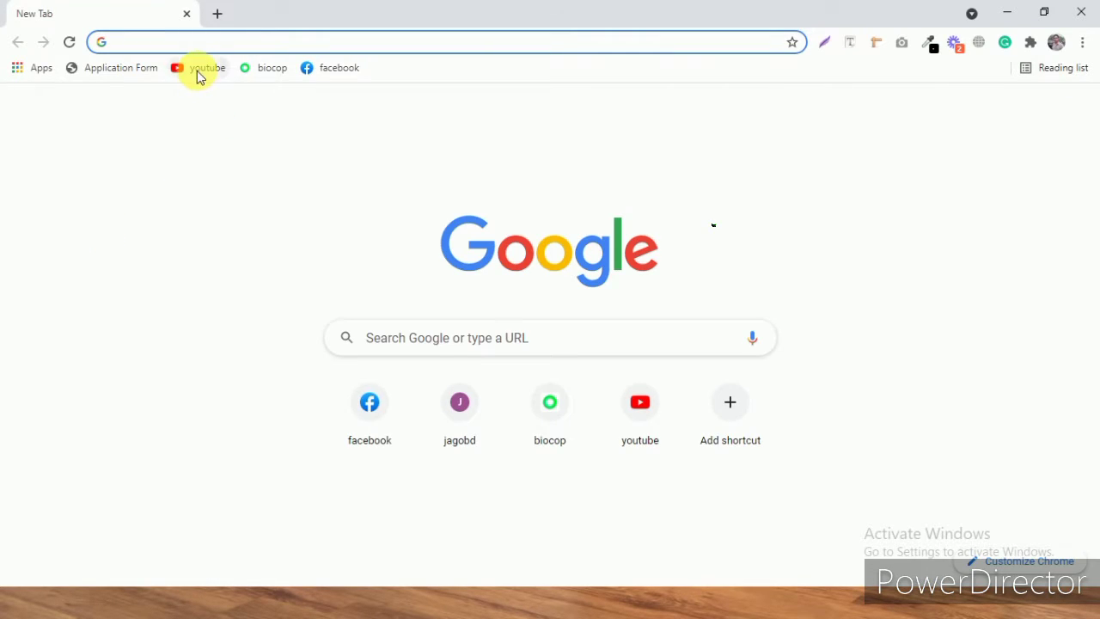
{"action": "left_click", "coordinate": [197, 69]}
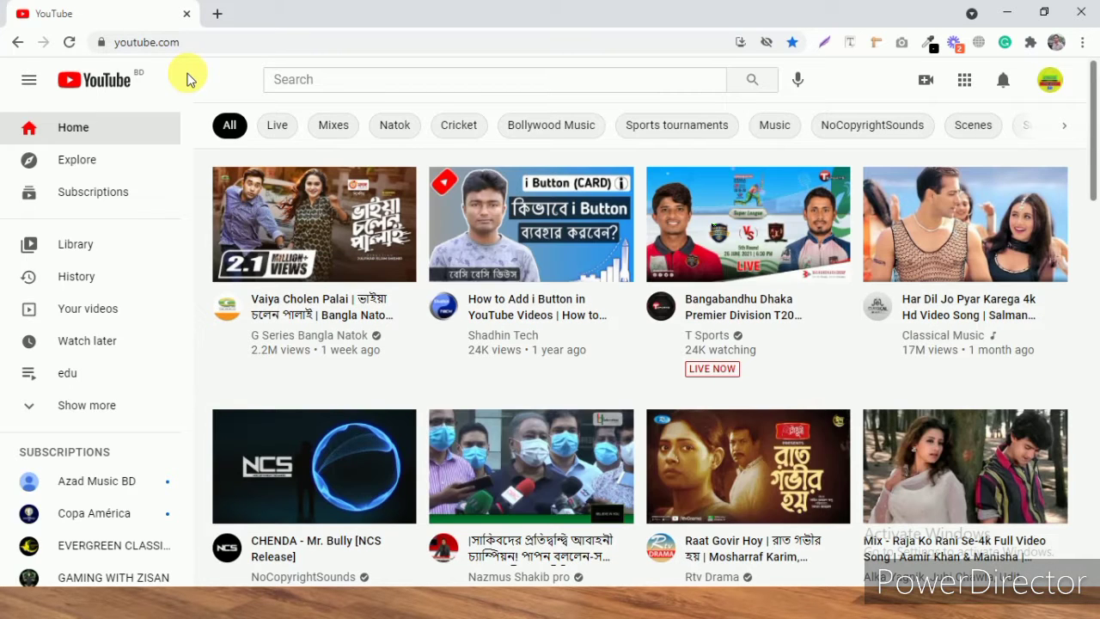
{"action": "left_click", "coordinate": [1054, 80]}
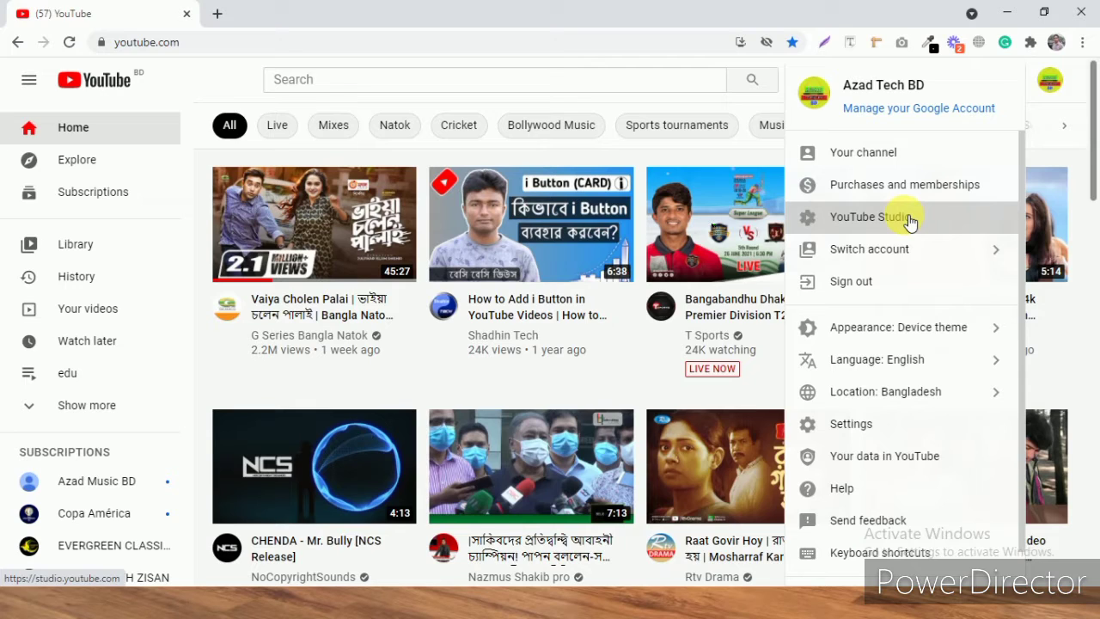
{"action": "left_click", "coordinate": [909, 221]}
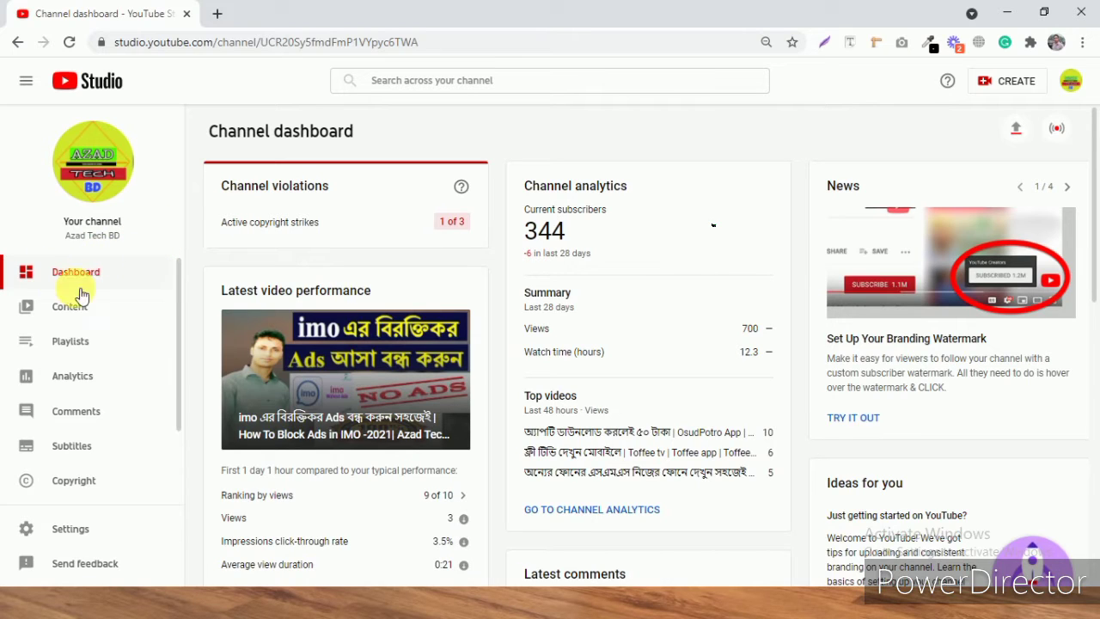
- Open the channel's playlists in YouTube Studio and look through the existing ones
{"action": "left_click", "coordinate": [68, 348]}
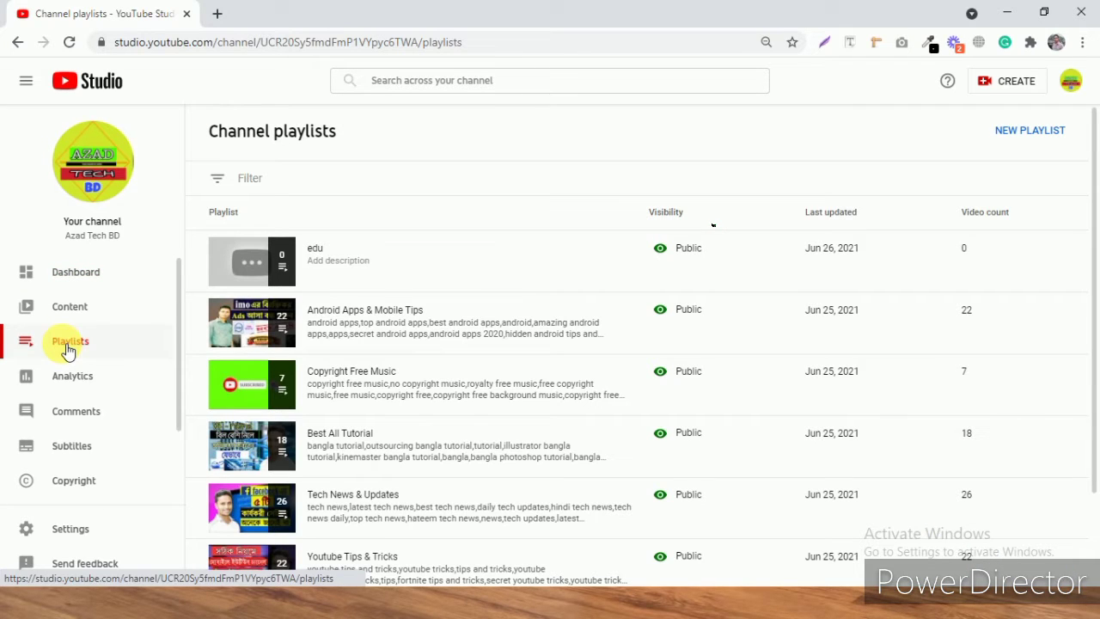
{"action": "scroll", "coordinate": [309, 303], "scroll_direction": "down", "scroll_amount": 2}
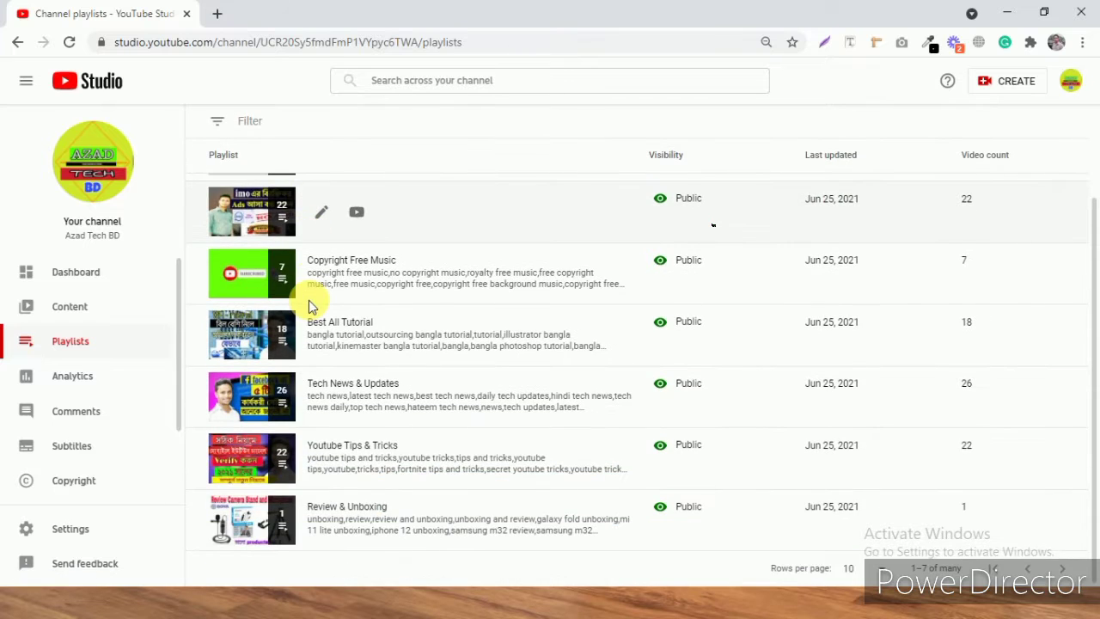
{"action": "scroll", "coordinate": [308, 300], "scroll_direction": "up", "scroll_amount": 2}
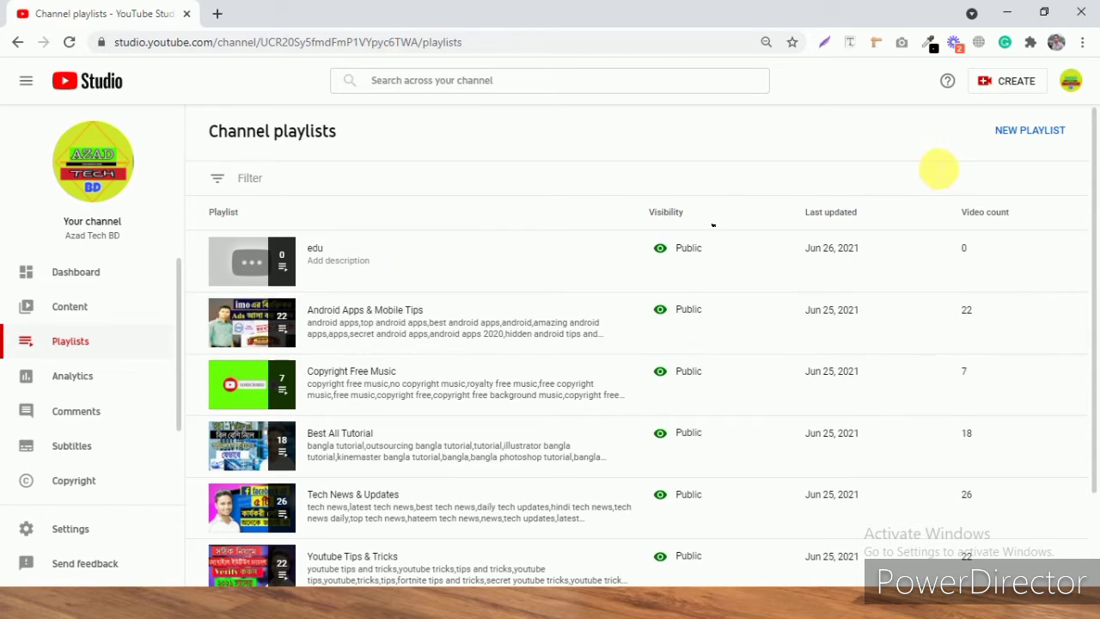
- Create a new playlist titled "youtube tutorial" with its visibility set to Public
{"action": "left_click", "coordinate": [1048, 133]}
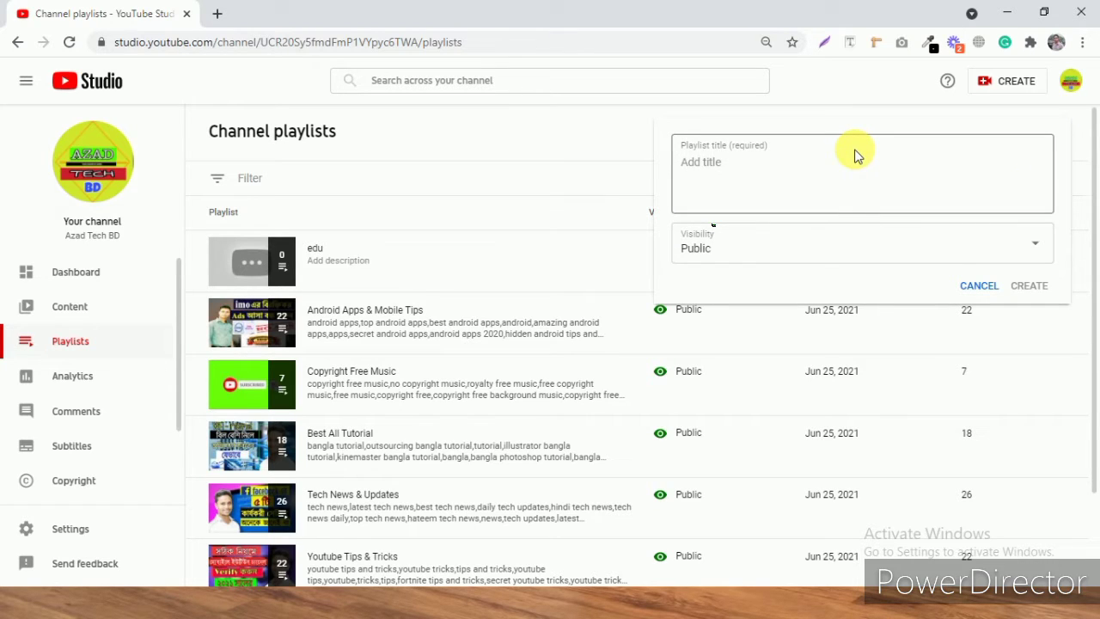
{"action": "left_click", "coordinate": [765, 171]}
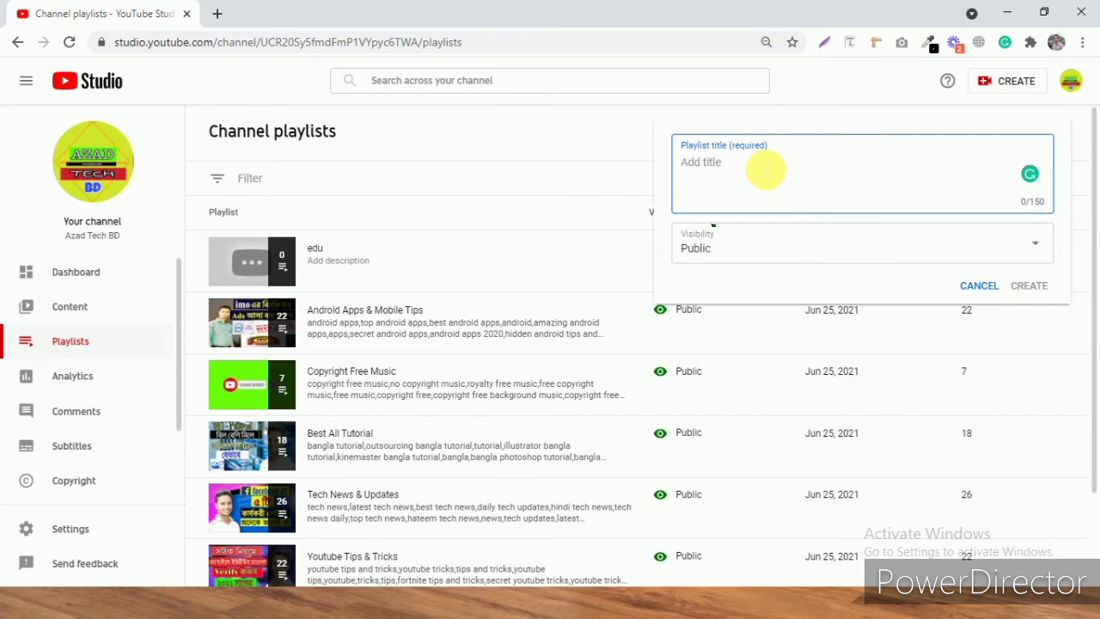
{"action": "type", "text": "youtube tutorial"}
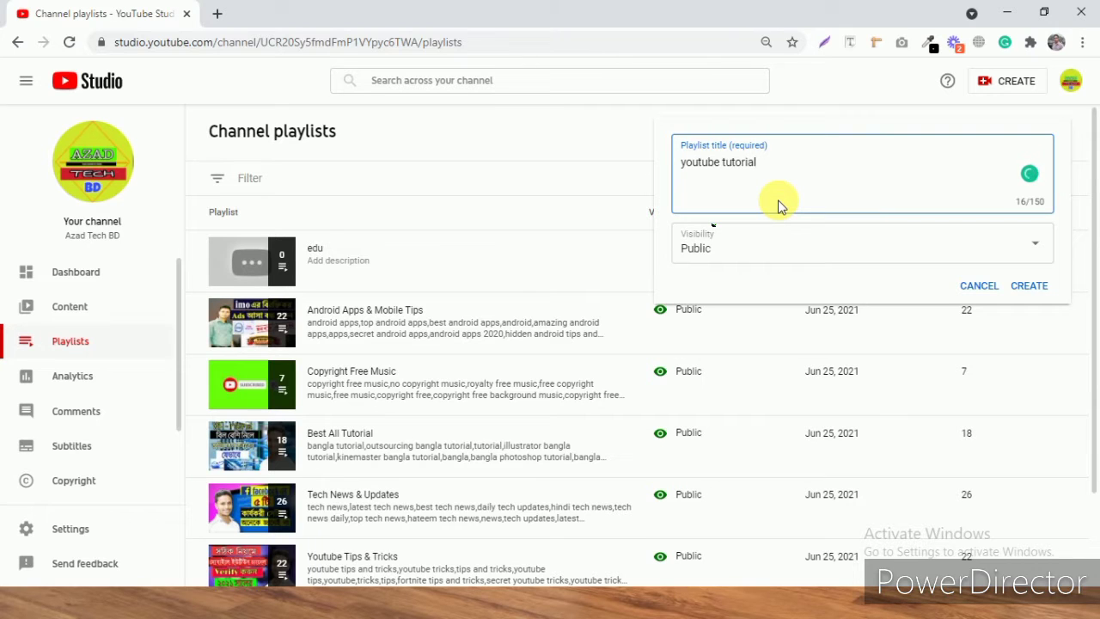
{"action": "left_click", "coordinate": [1030, 244]}
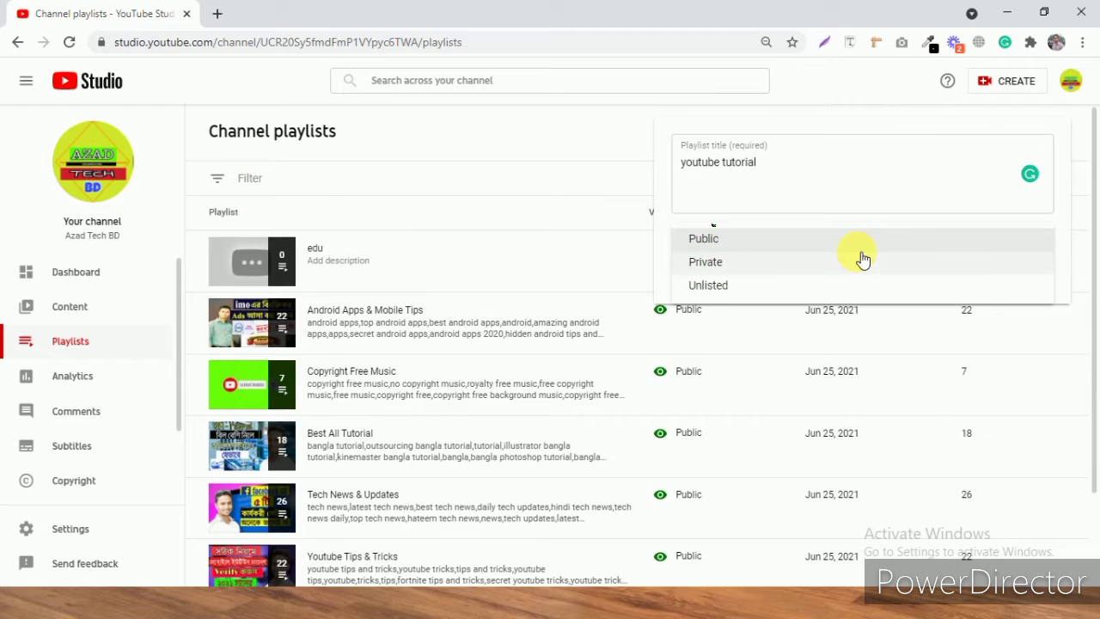
{"action": "left_click", "coordinate": [771, 240]}
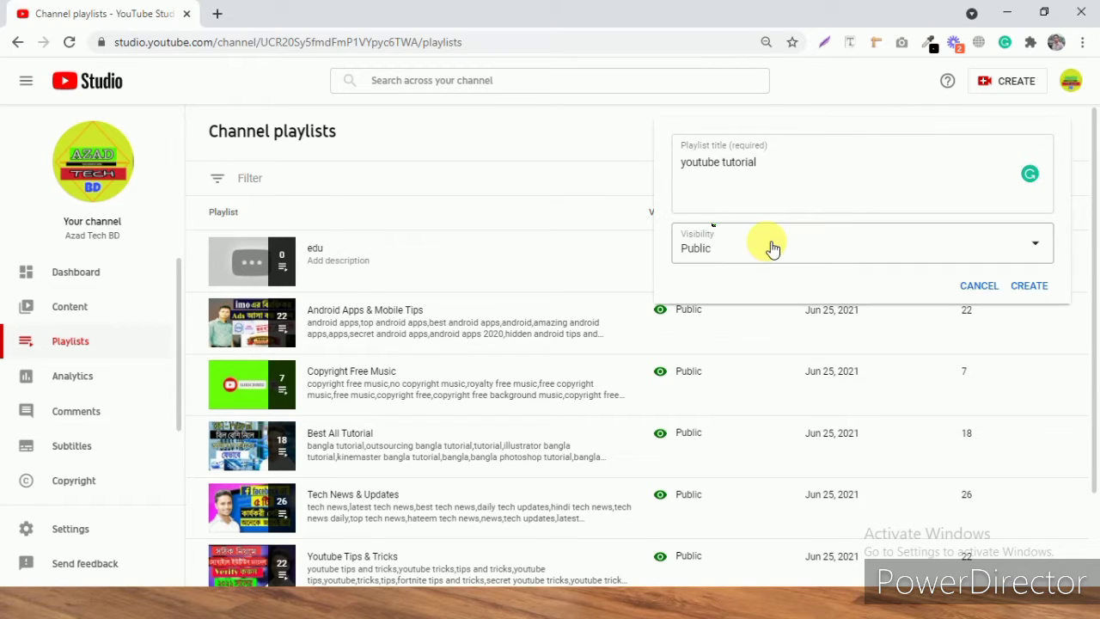
{"action": "left_click", "coordinate": [1034, 287]}
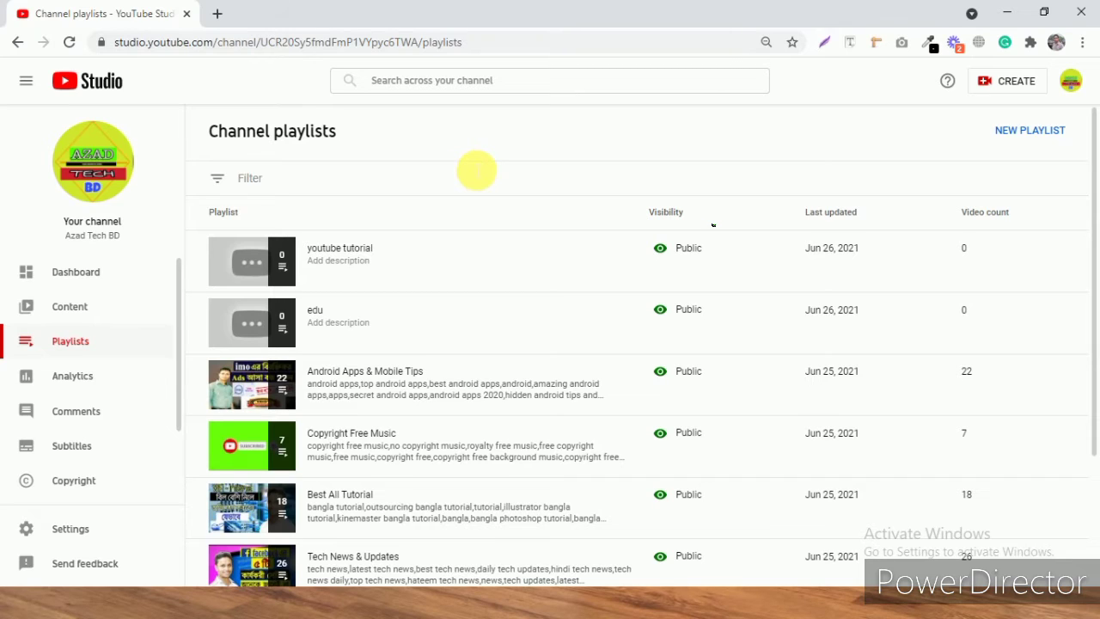
- Open the new youtube tutorial playlist for editing on YouTube and save its existing title
{"action": "left_click", "coordinate": [327, 261]}
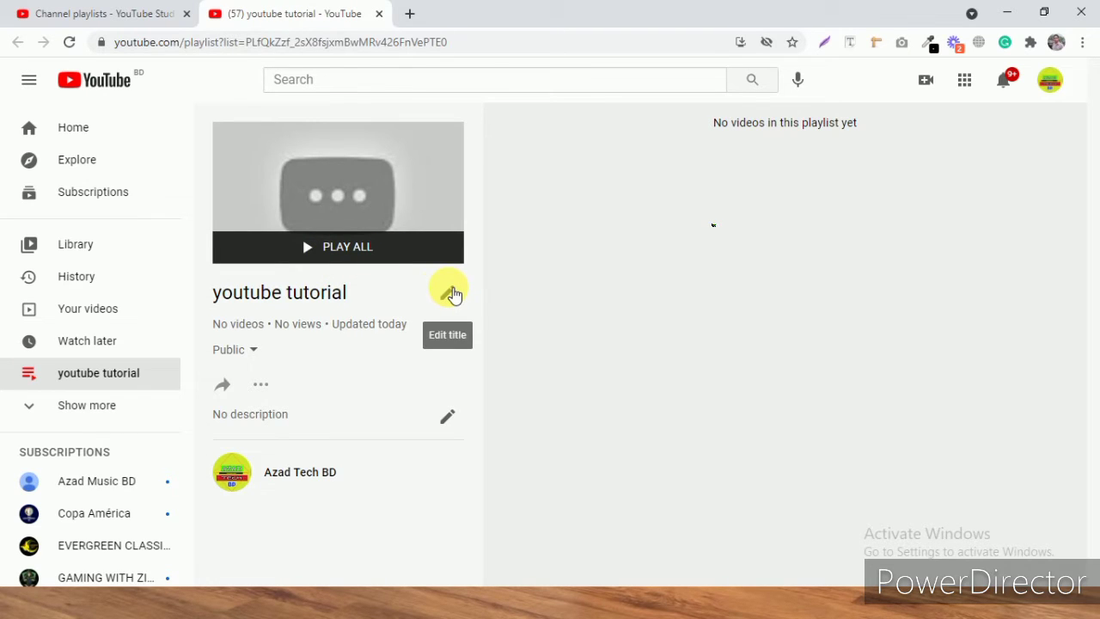
{"action": "left_click", "coordinate": [453, 293]}
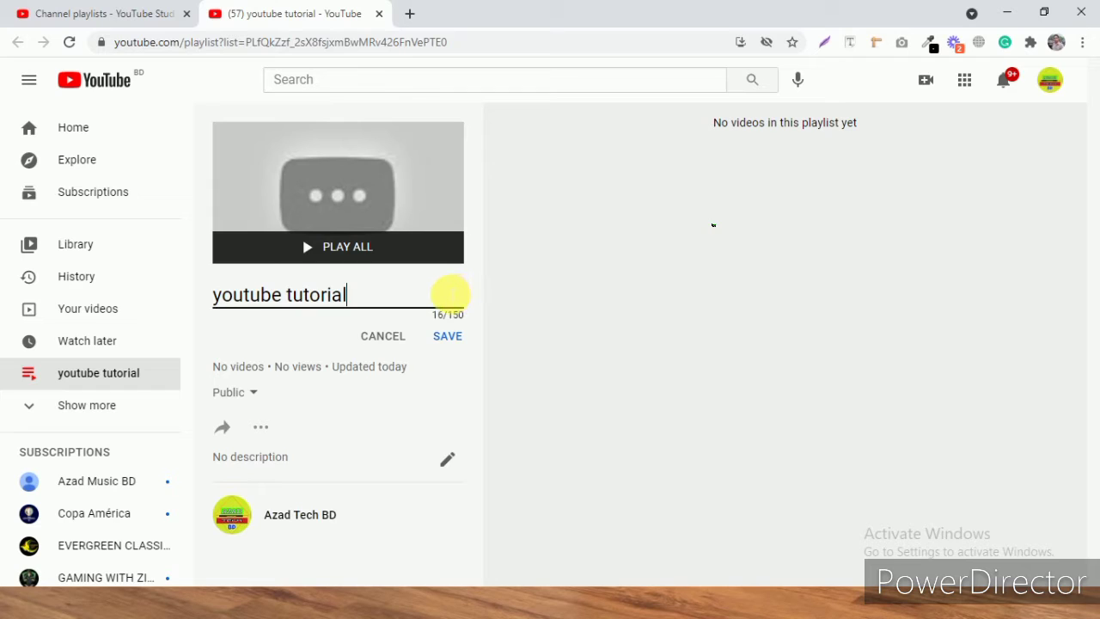
{"action": "left_click", "coordinate": [448, 337]}
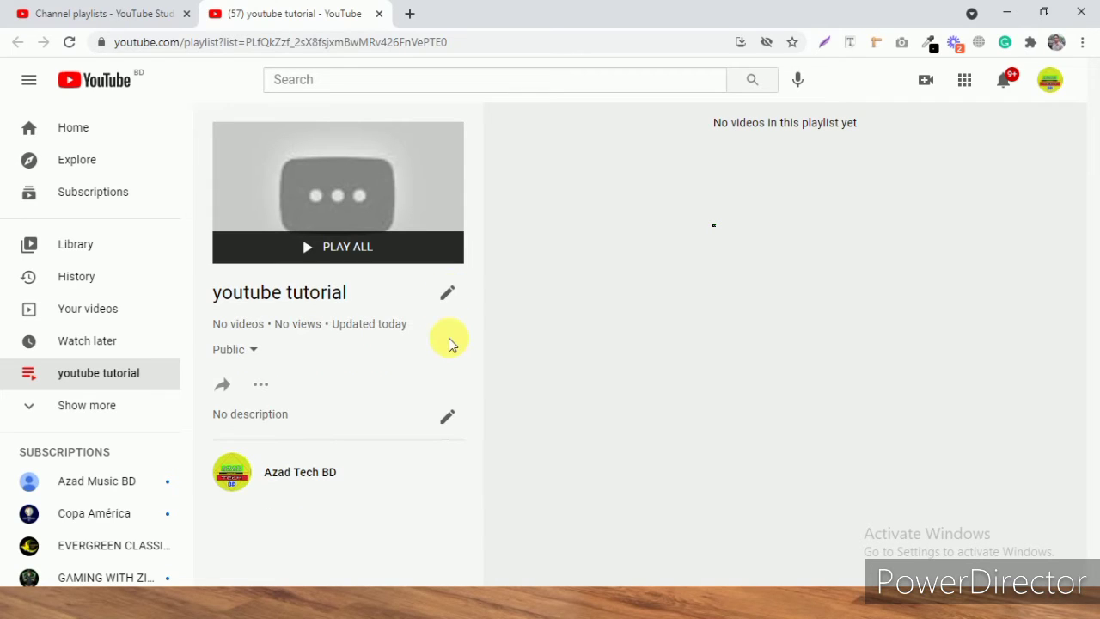
- Review the playlist settings of youtube tutorial, close them, and open the description for editing, saving it empty
{"action": "left_click", "coordinate": [267, 386]}
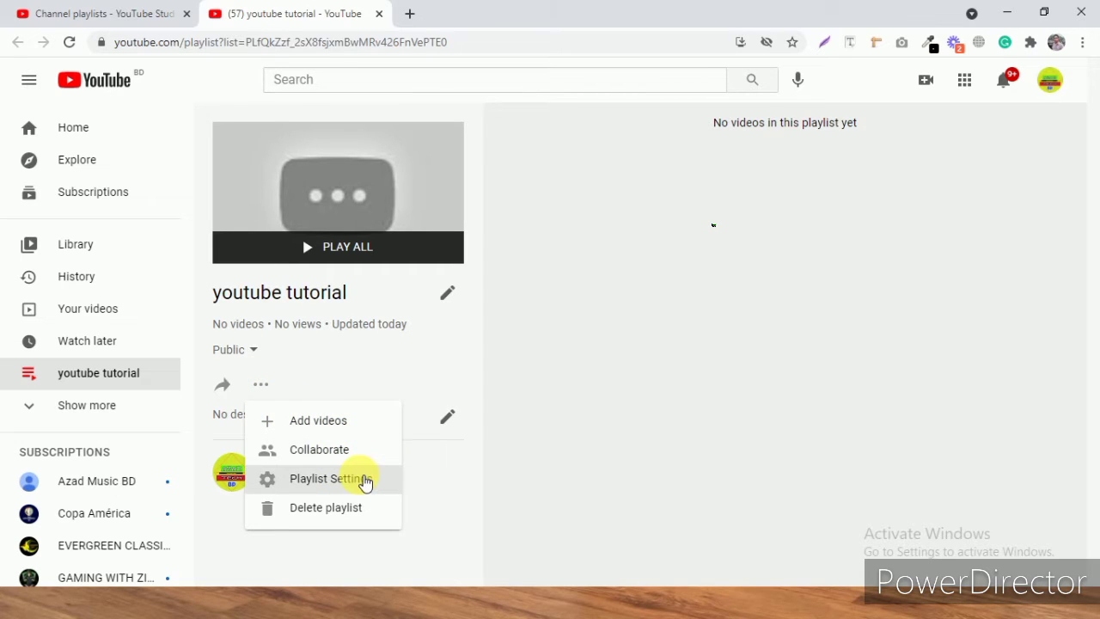
{"action": "left_click", "coordinate": [350, 481]}
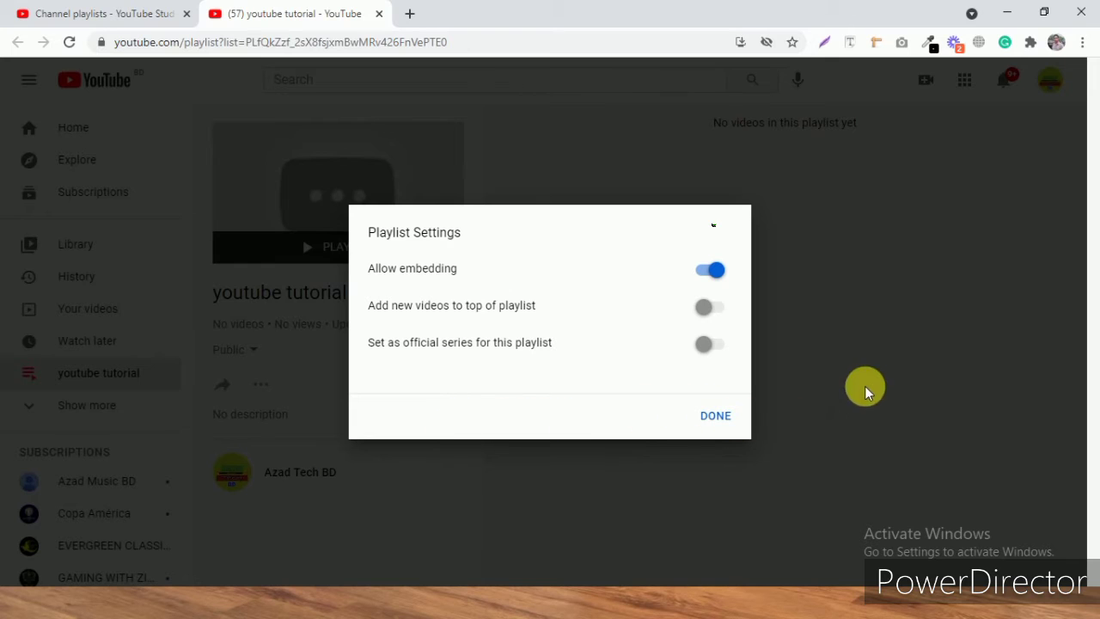
{"action": "left_click", "coordinate": [881, 367]}
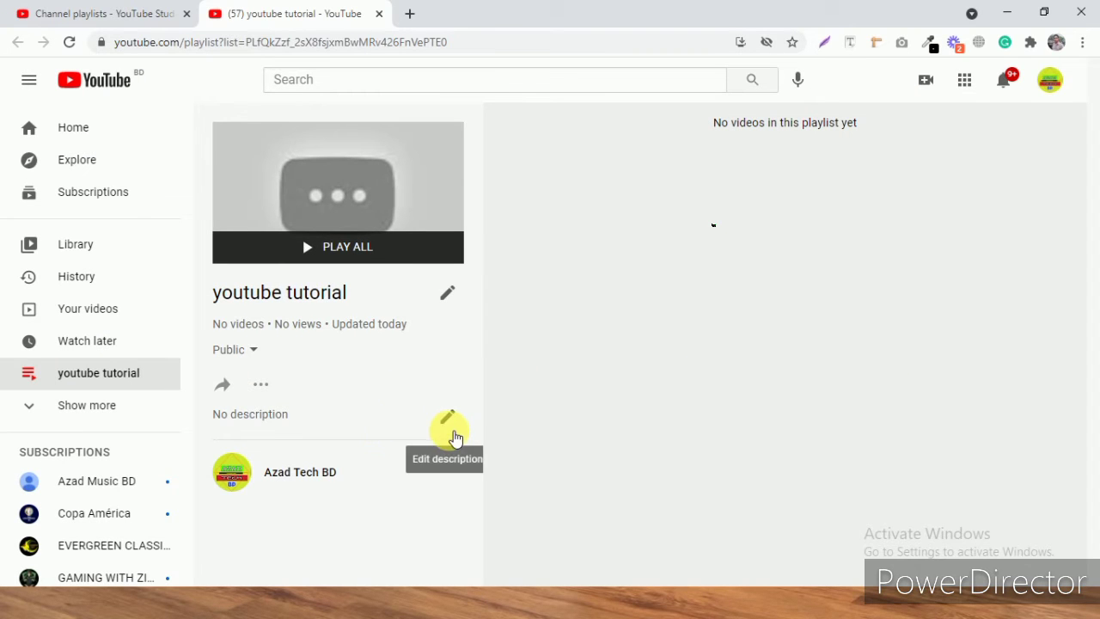
{"action": "left_click", "coordinate": [448, 420]}
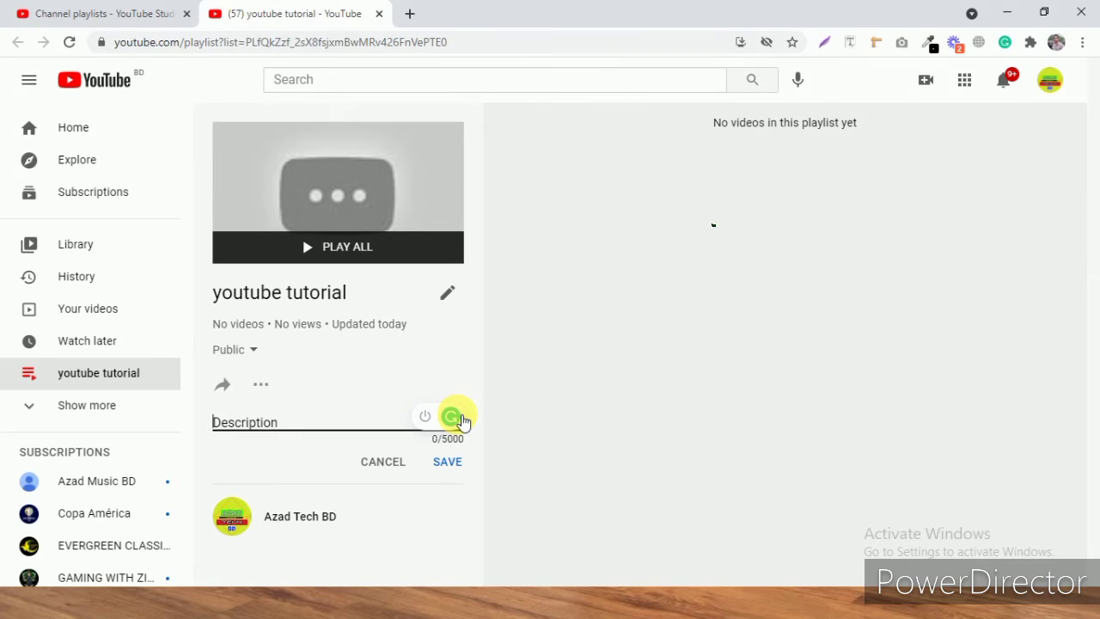
{"action": "left_click", "coordinate": [448, 460]}
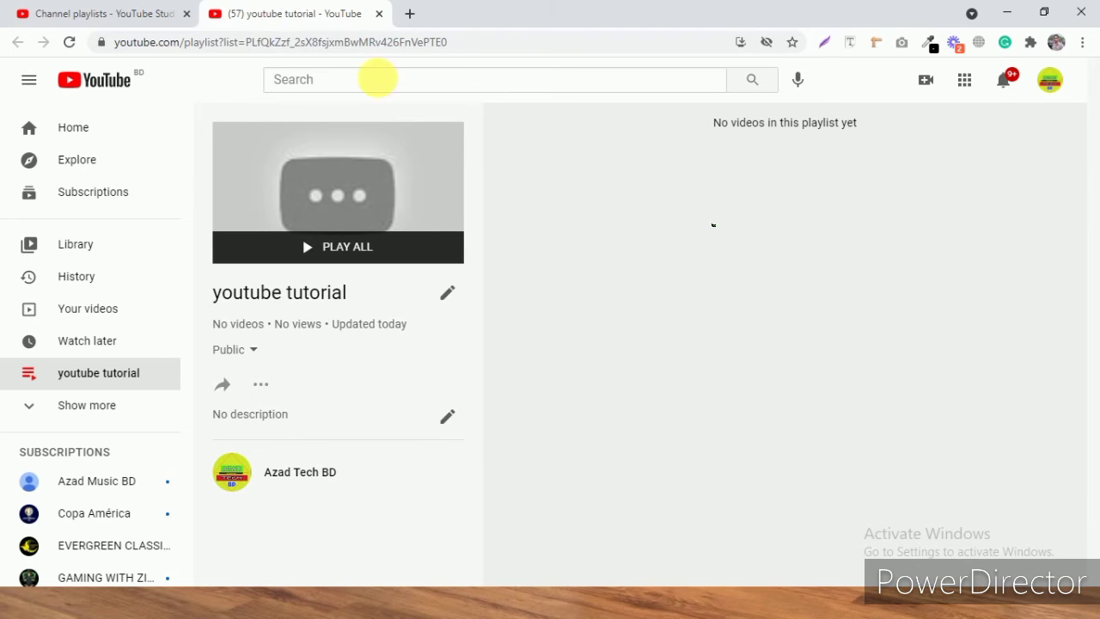
- In the channel content, move the newest video, about blocking imo ads, from the Android Apps & Mobile Tips playlist to youtube tutorial
{"action": "left_click", "coordinate": [96, 14]}
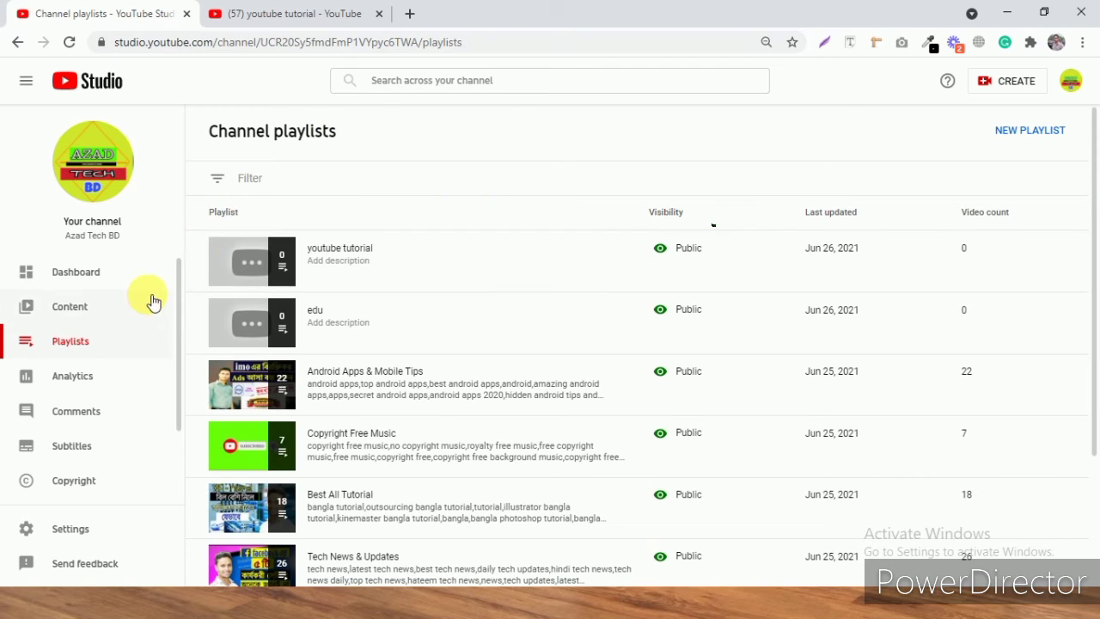
{"action": "left_click", "coordinate": [92, 309]}
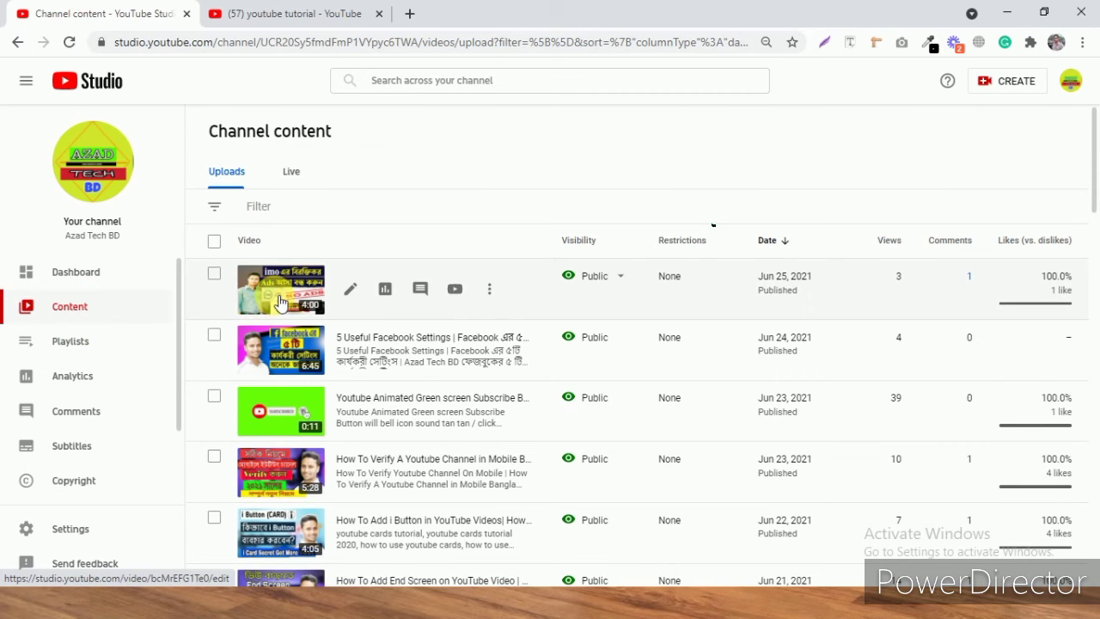
{"action": "left_click", "coordinate": [216, 277]}
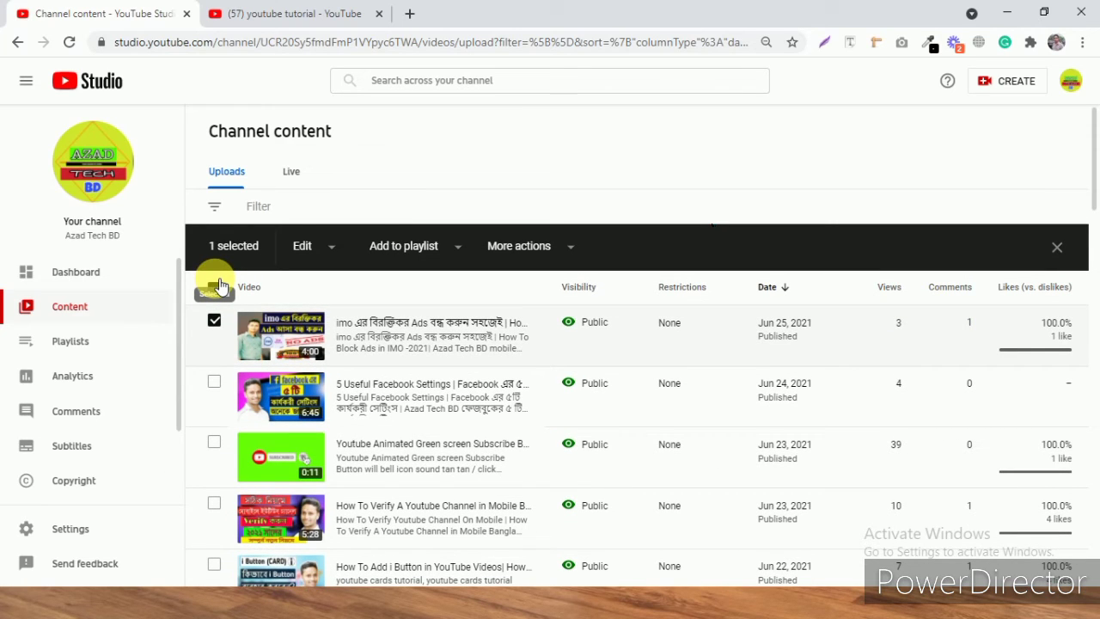
{"action": "left_click", "coordinate": [460, 247]}
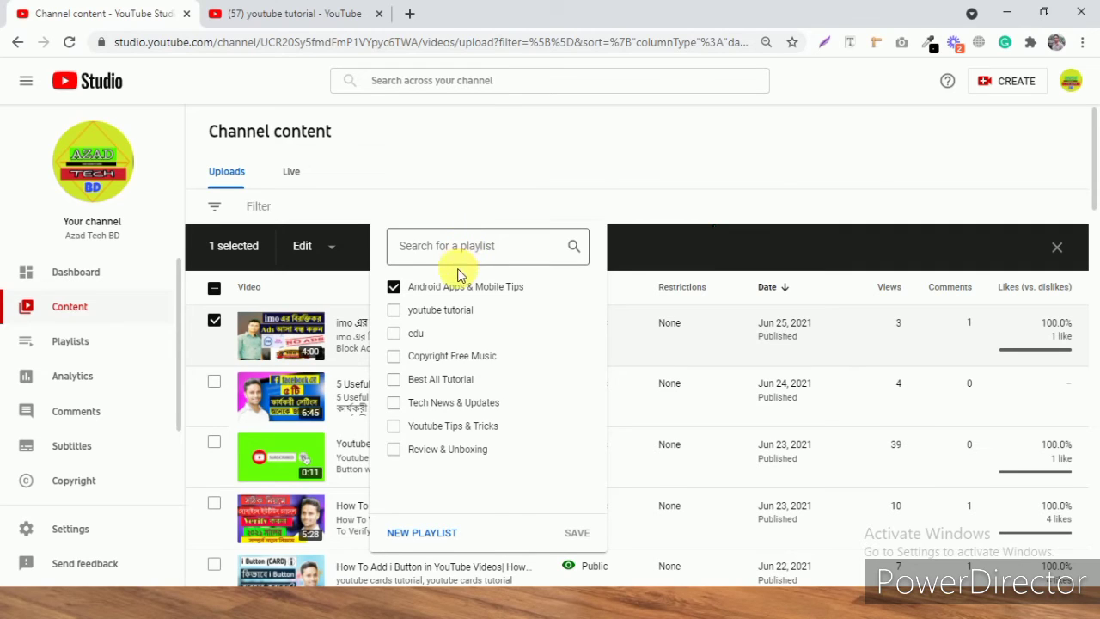
{"action": "left_click", "coordinate": [395, 313]}
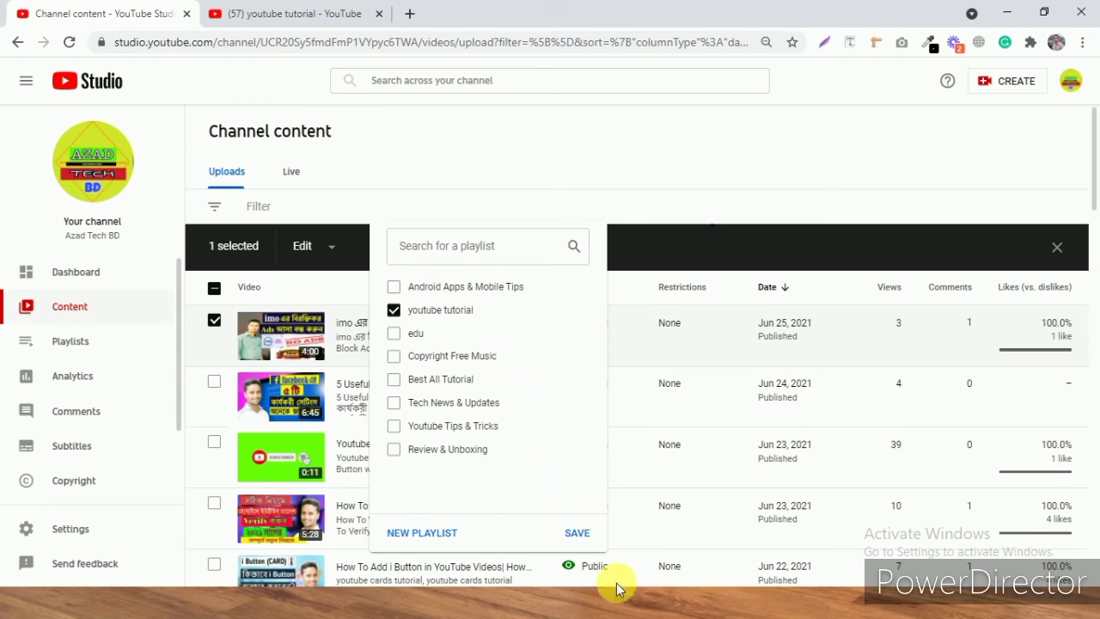
{"action": "left_click", "coordinate": [588, 535]}
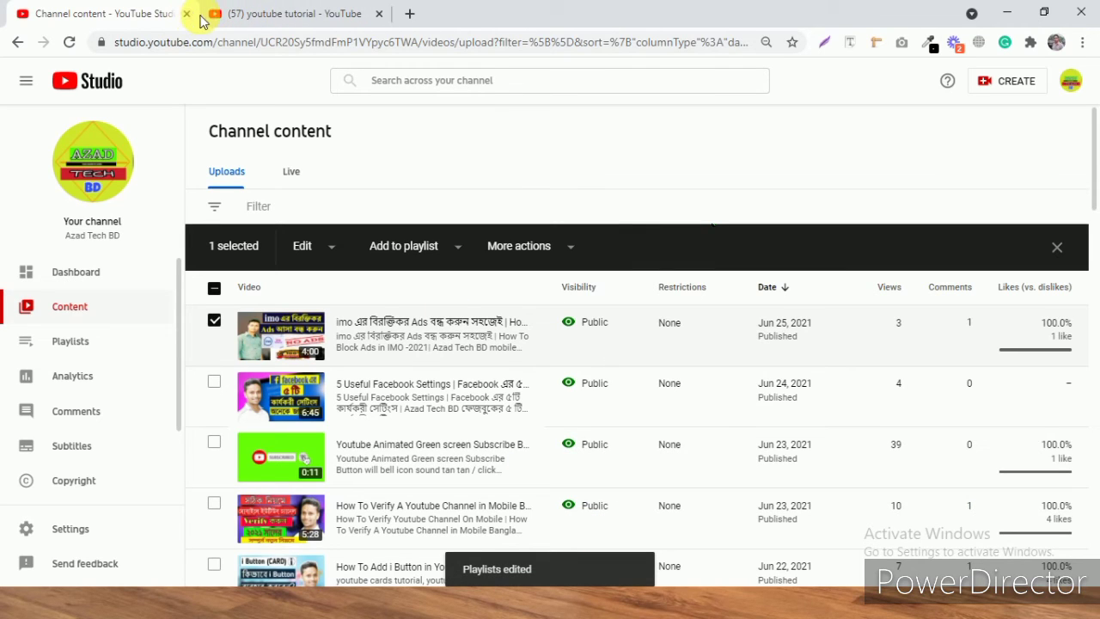
- Reload the channel playlists and check the video in the youtube tutorial playlist on YouTube
{"action": "left_click", "coordinate": [81, 341]}
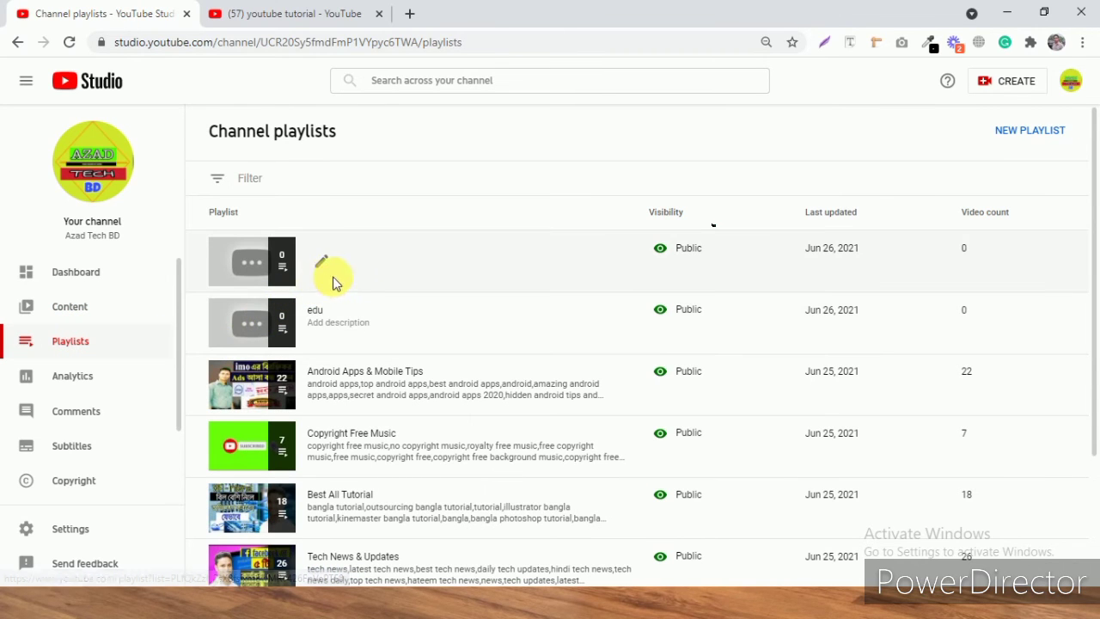
{"action": "left_click", "coordinate": [70, 43]}
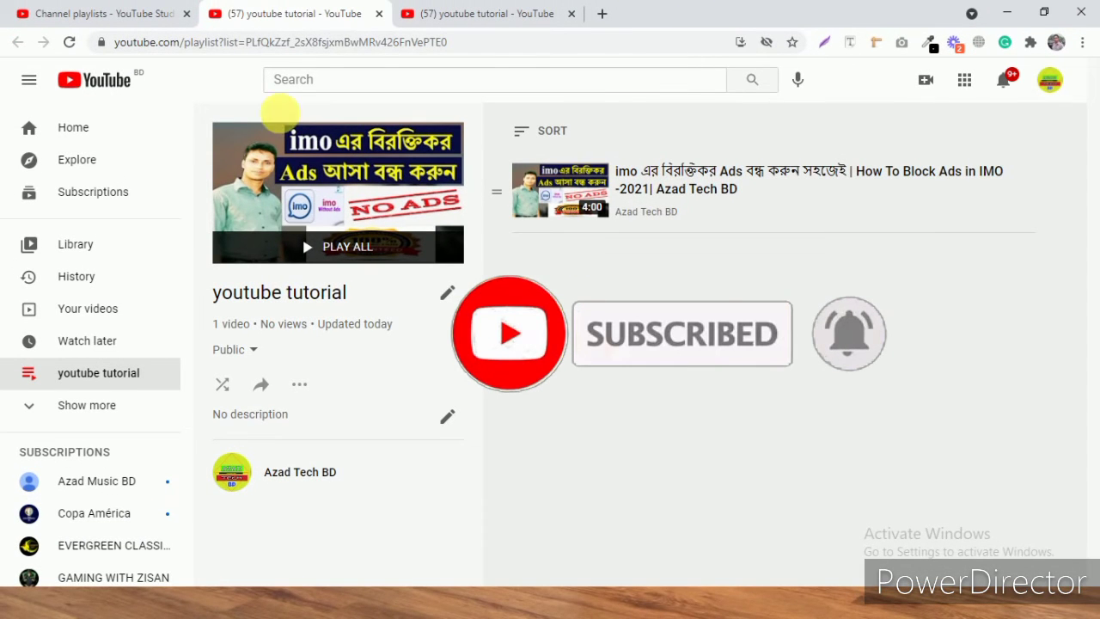
- Return to the channel playlists in YouTube Studio and open the edu playlist for editing
{"action": "left_click", "coordinate": [98, 12]}
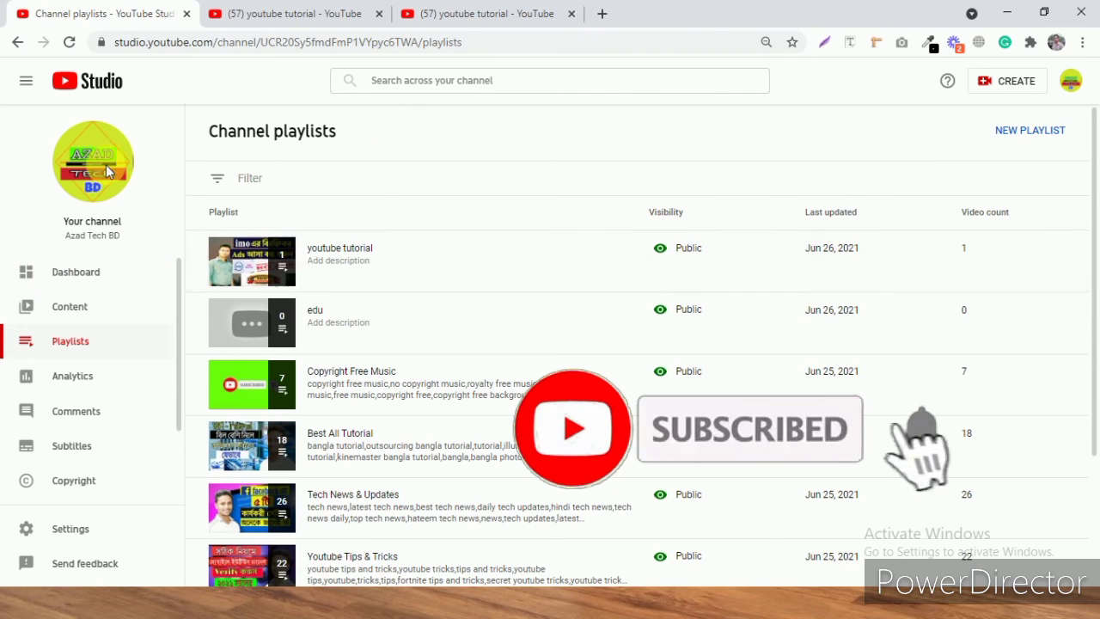
{"action": "left_click", "coordinate": [322, 326]}
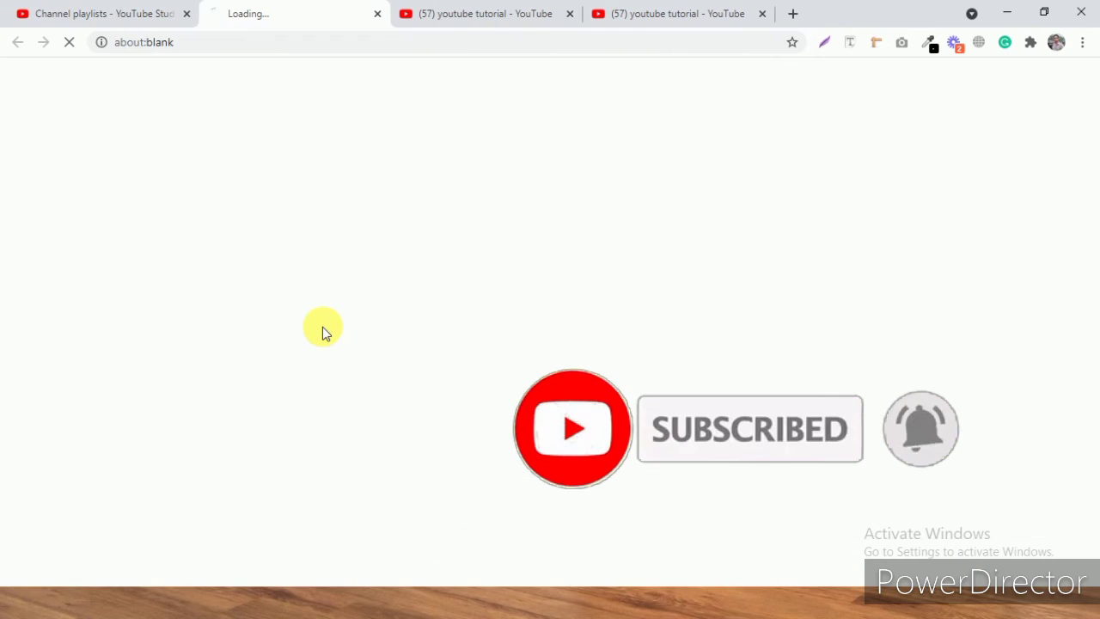